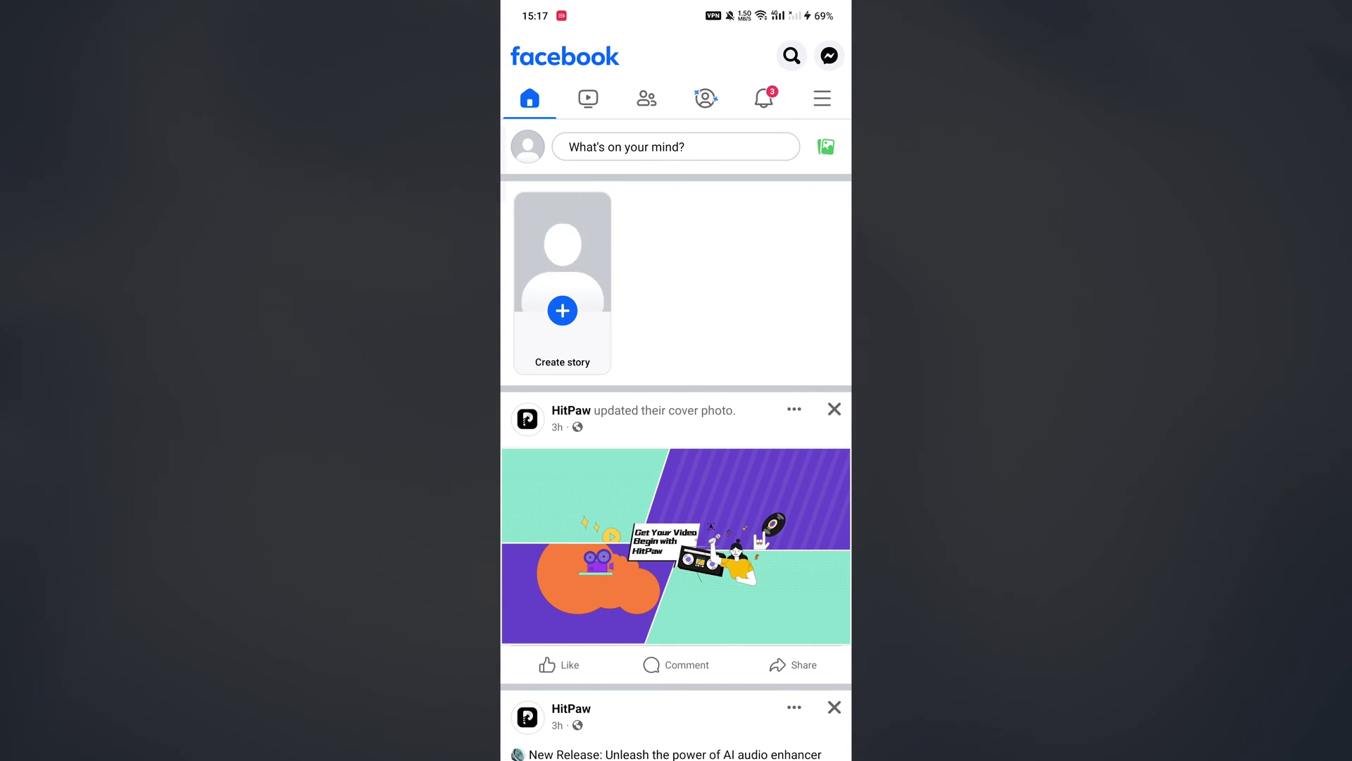
# - Go to Facebook's Media settings through Menu, Settings & privacy and Preferences
pyautogui.click(822, 98)
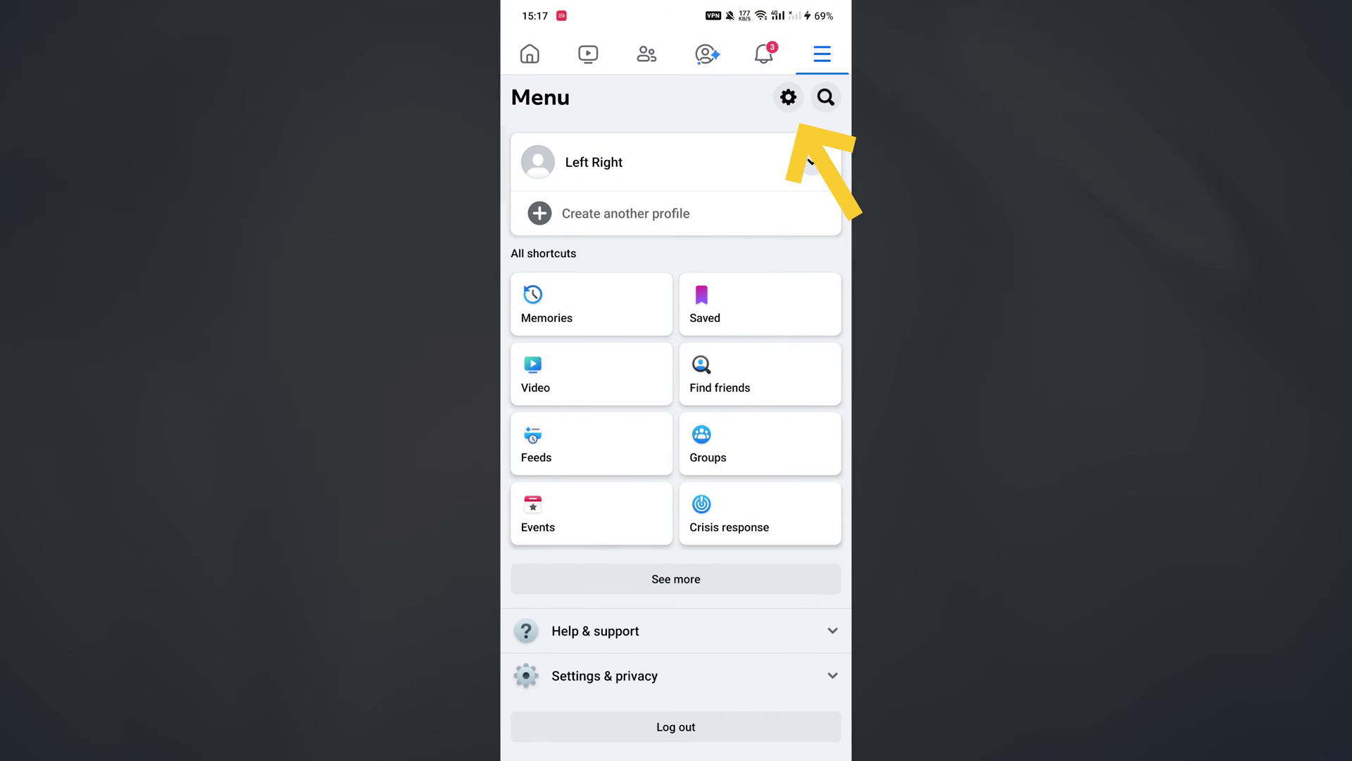
pyautogui.click(789, 97)
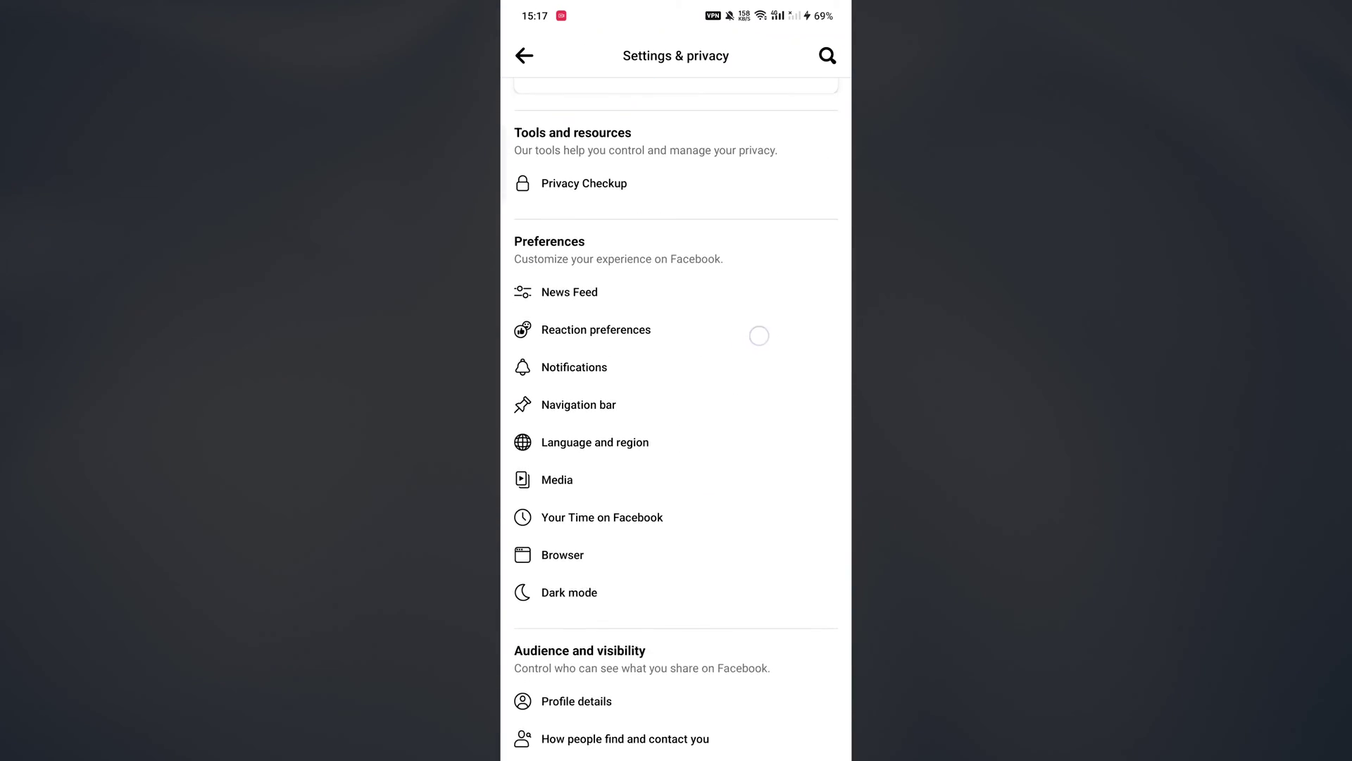
pyautogui.scroll(-3, 759, 335)
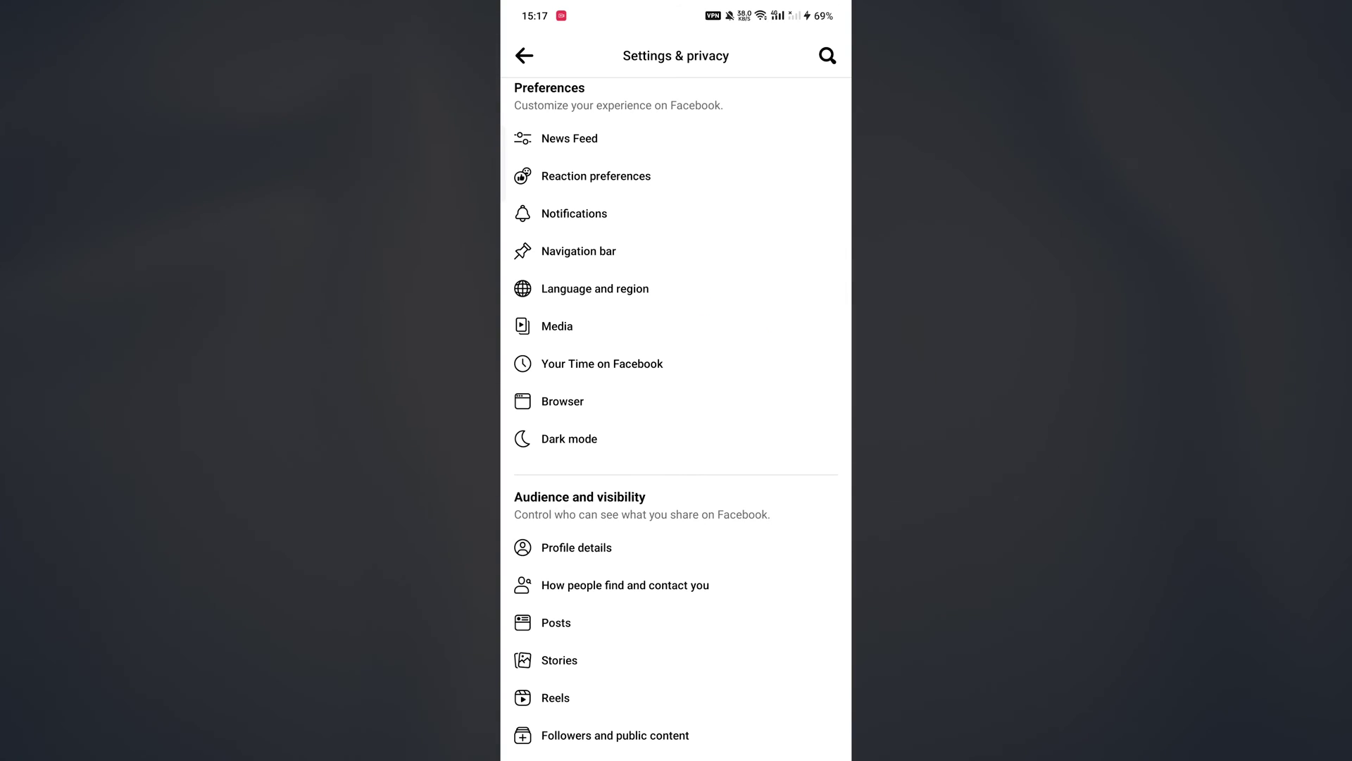
pyautogui.click(701, 325)
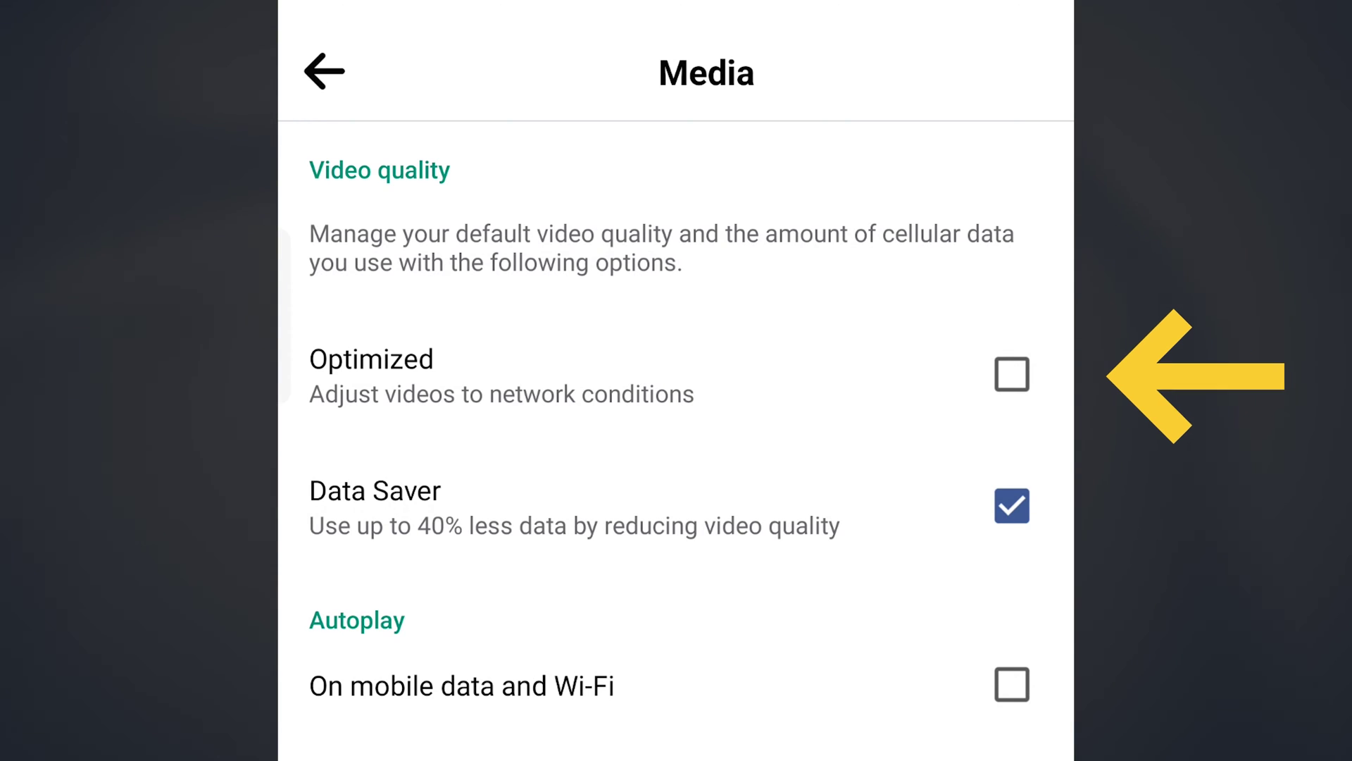
pyautogui.click(1012, 375)
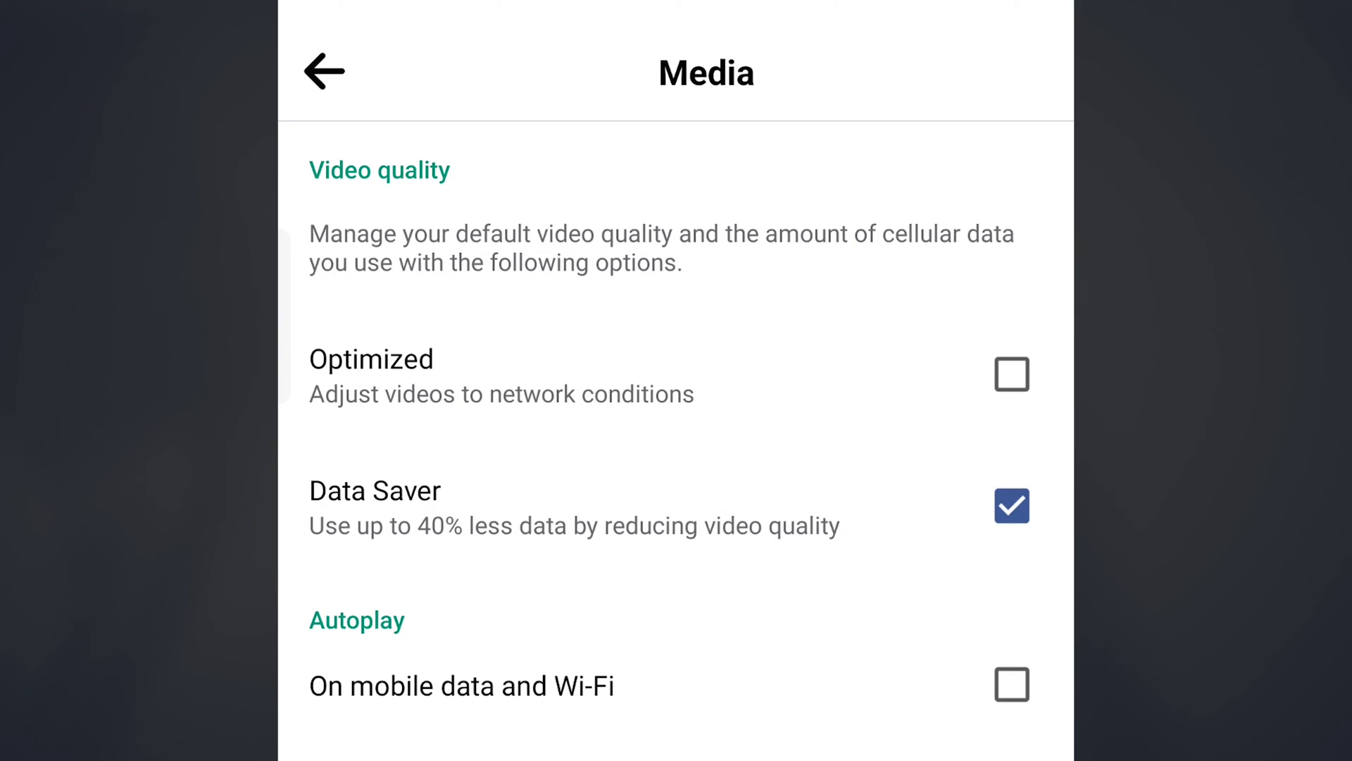
# - Tick Optimized under Video quality, replacing Data Saver
pyautogui.click(1011, 374)
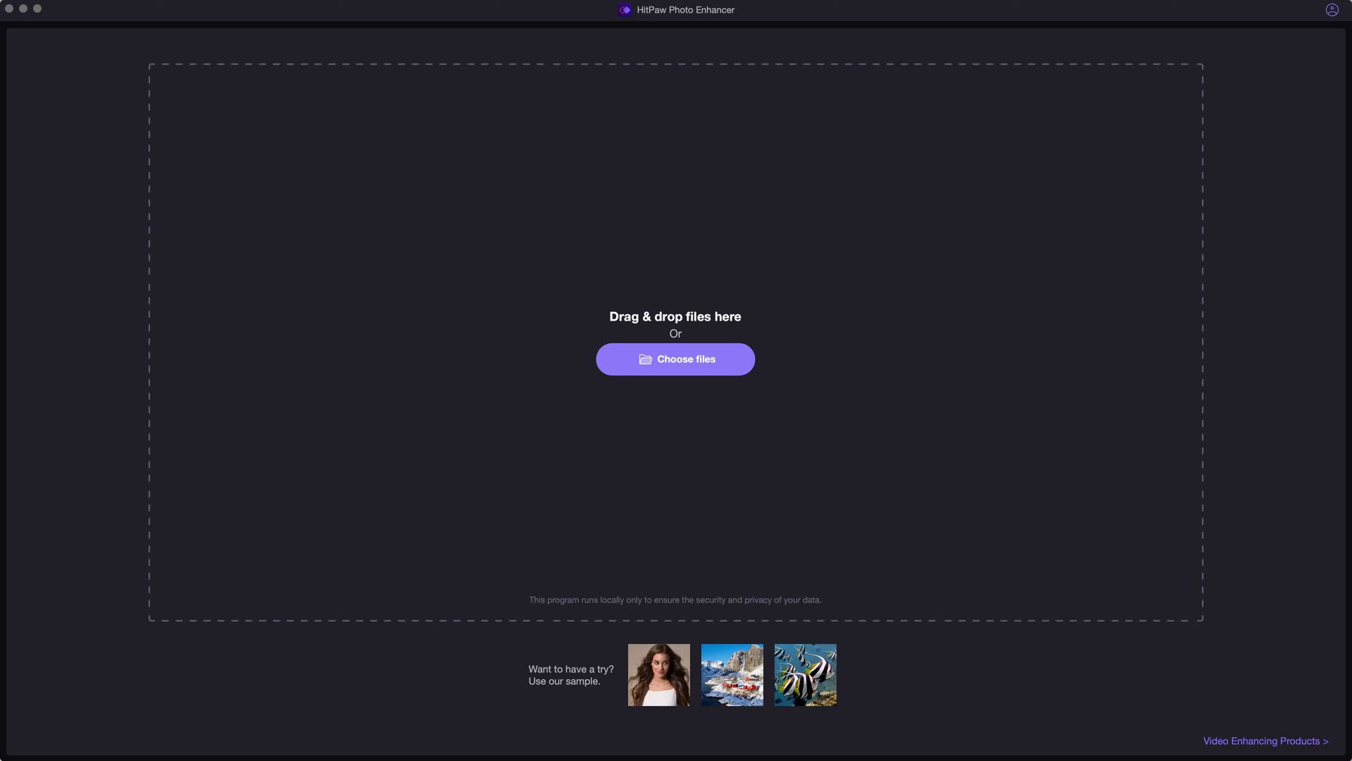
# - Drag the four Finder photos into HitPaw, enlarge the cyclist selfie, and view Resolution options
pyautogui.moveTo(1320, 133); pyautogui.dragTo(1045, 129)
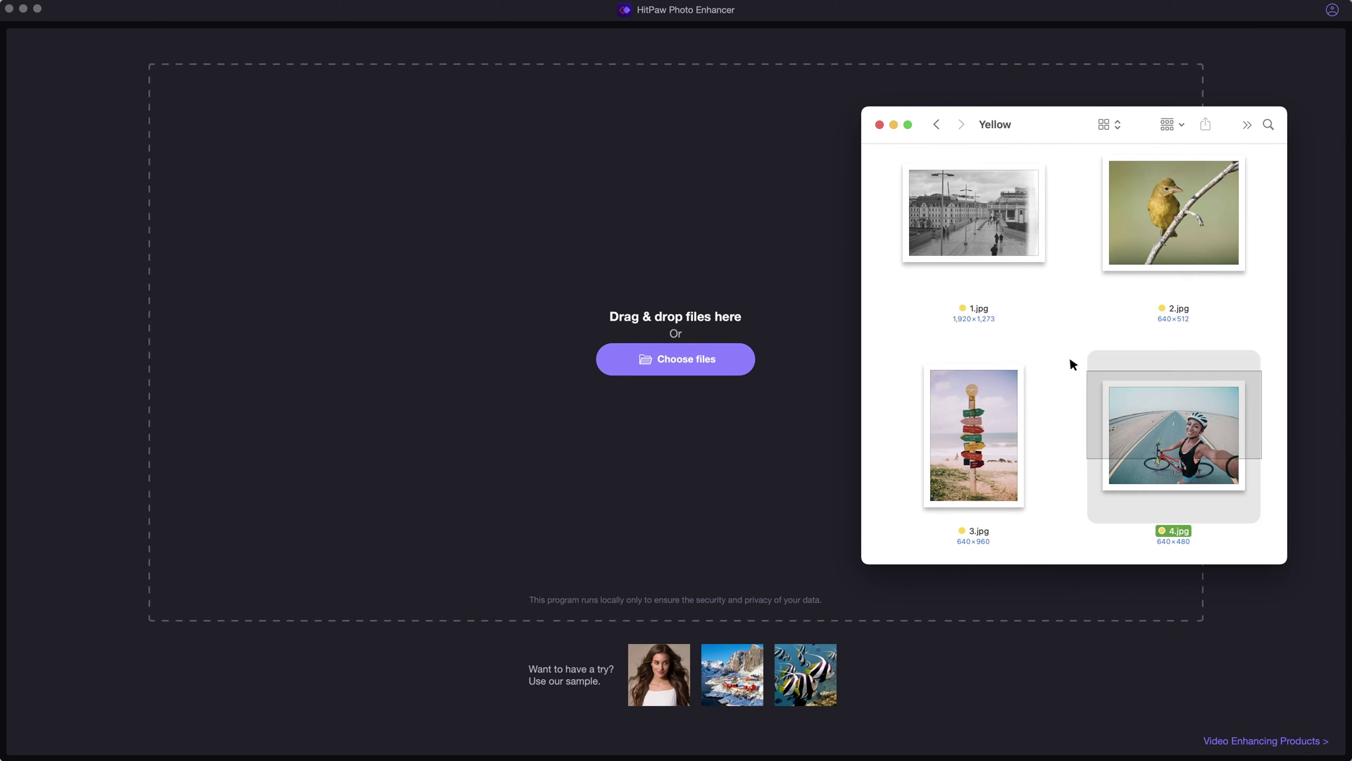
pyautogui.moveTo(1265, 465); pyautogui.dragTo(899, 159)
pyautogui.moveTo(973, 238); pyautogui.dragTo(506, 323)
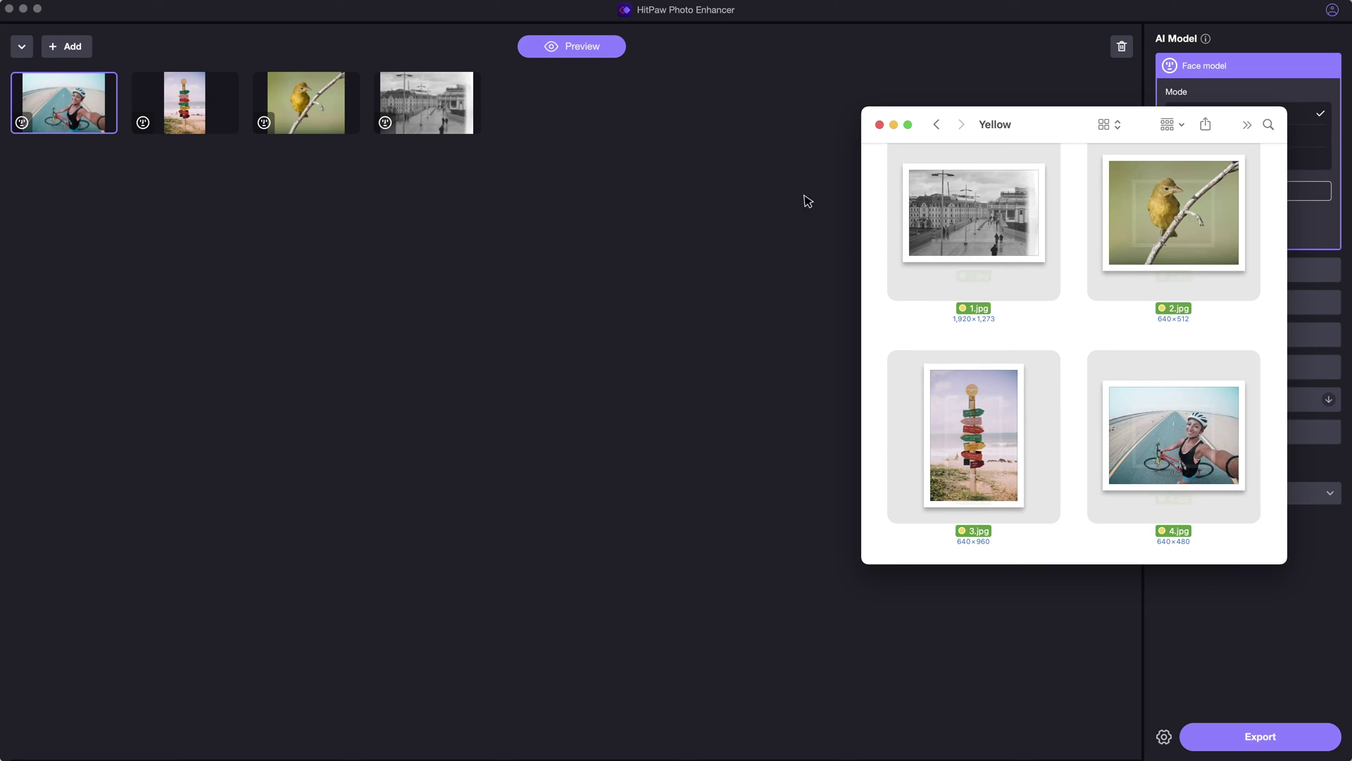
pyautogui.moveTo(1046, 129); pyautogui.dragTo(1347, 137)
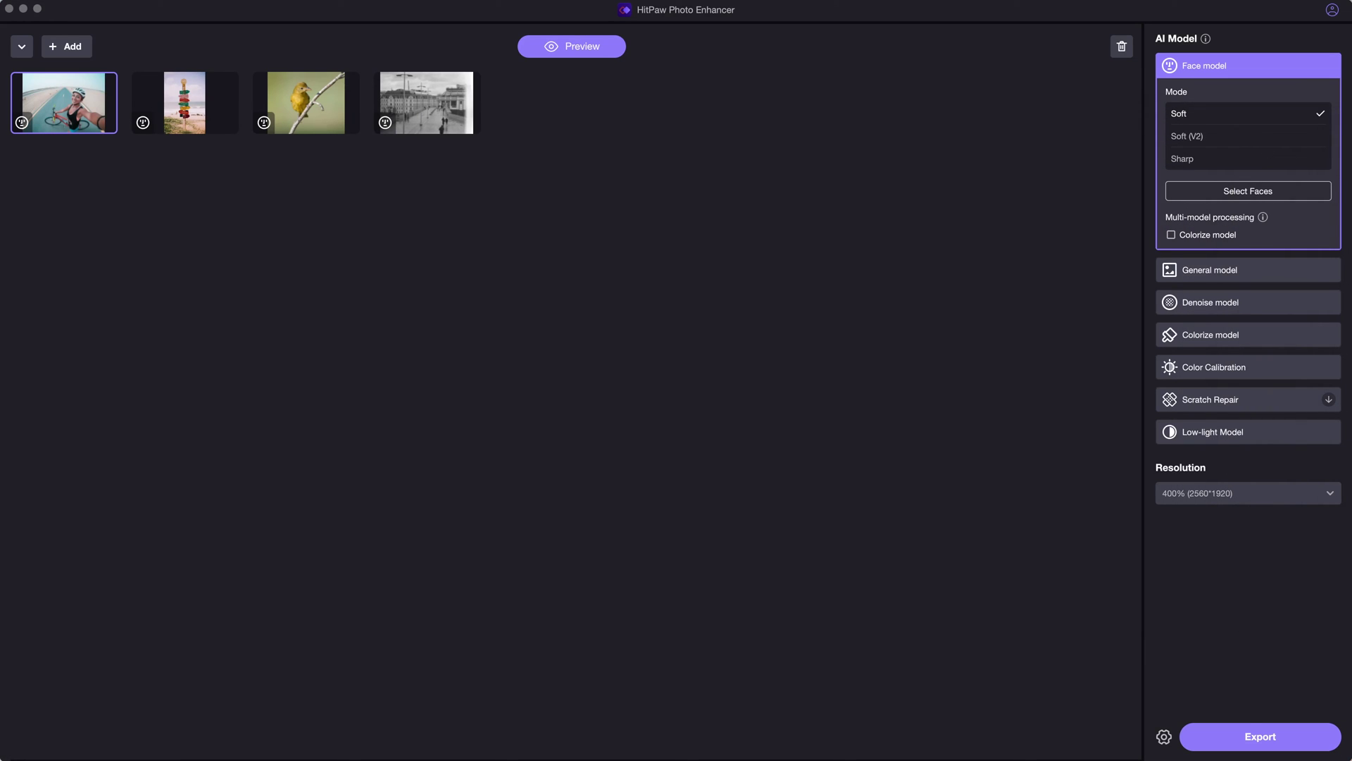
pyautogui.click(21, 47)
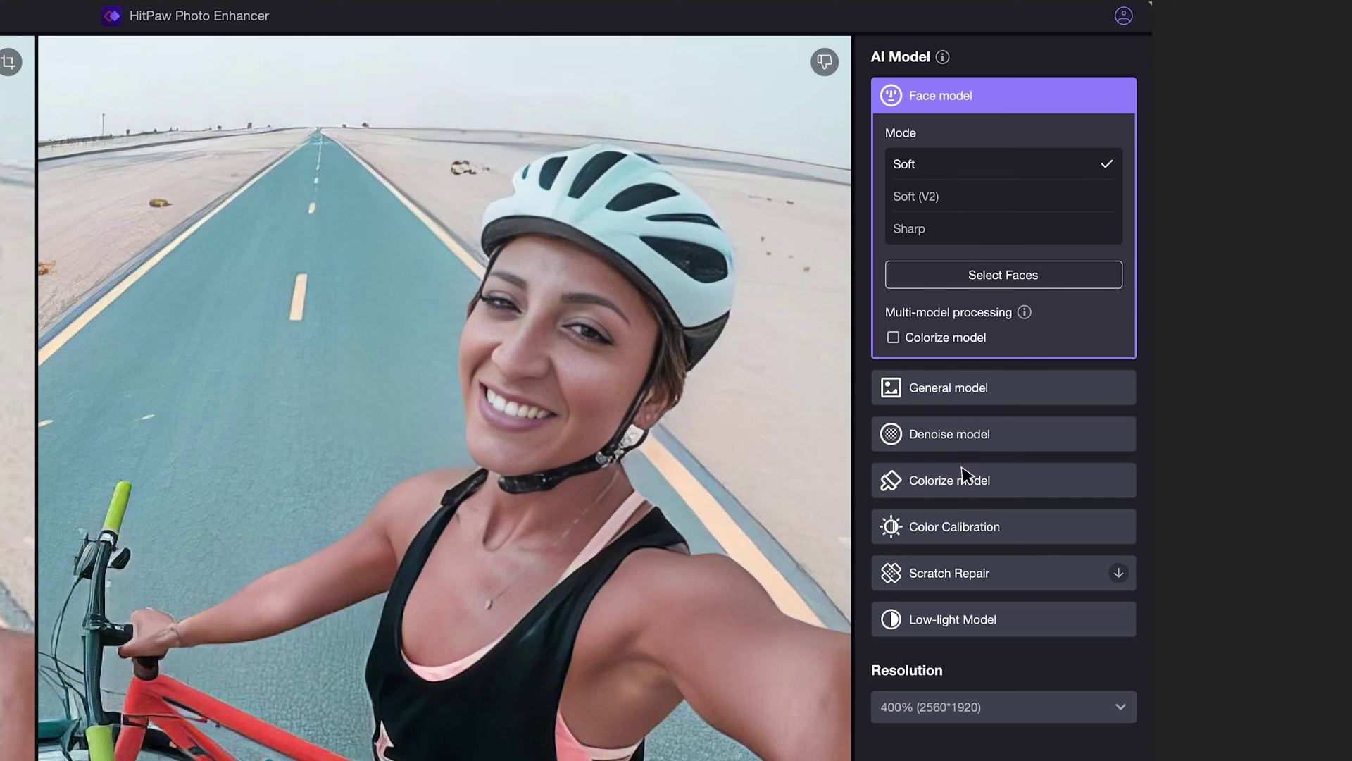
pyautogui.scroll(-3, 994, 740)
pyautogui.click(1117, 435)
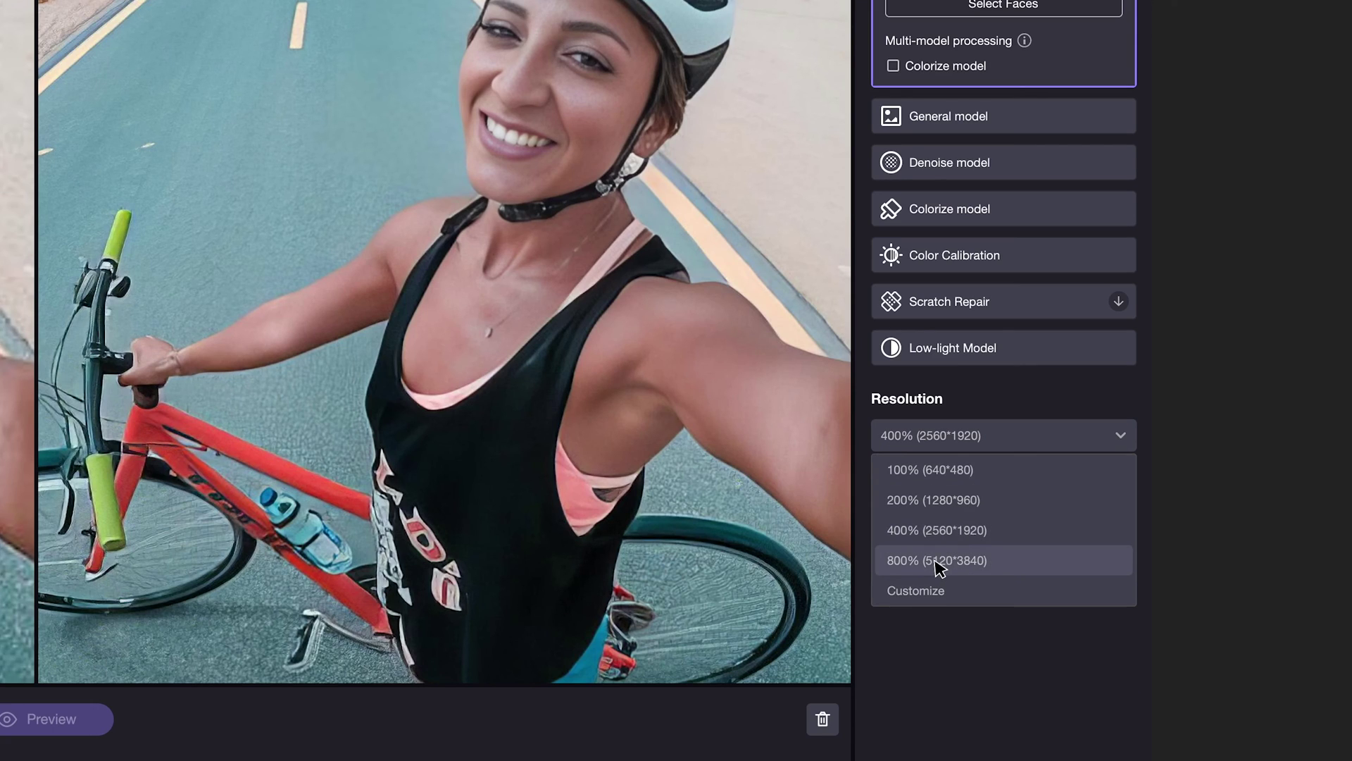
# - Choose 800% resolution and 300 DPI (For Print), then export all four photos
pyautogui.click(1023, 570)
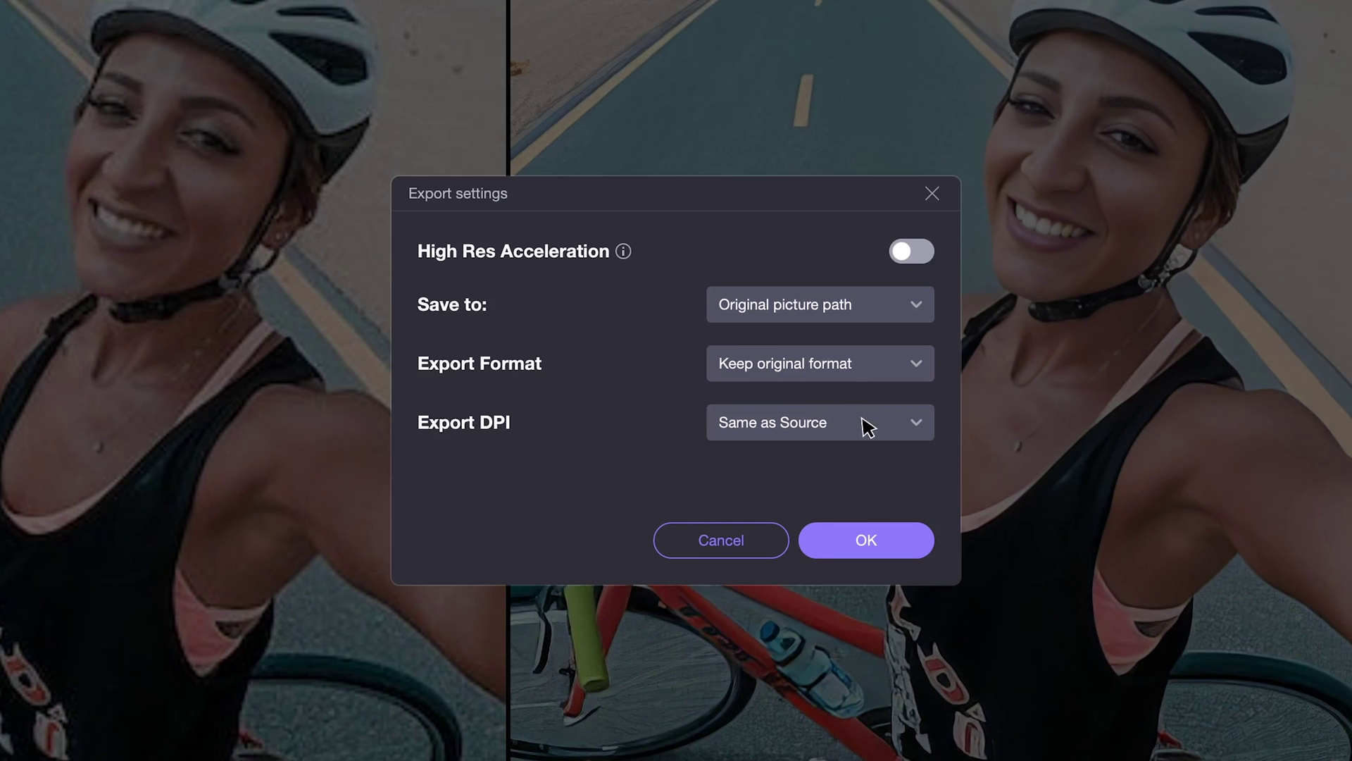
pyautogui.click(865, 425)
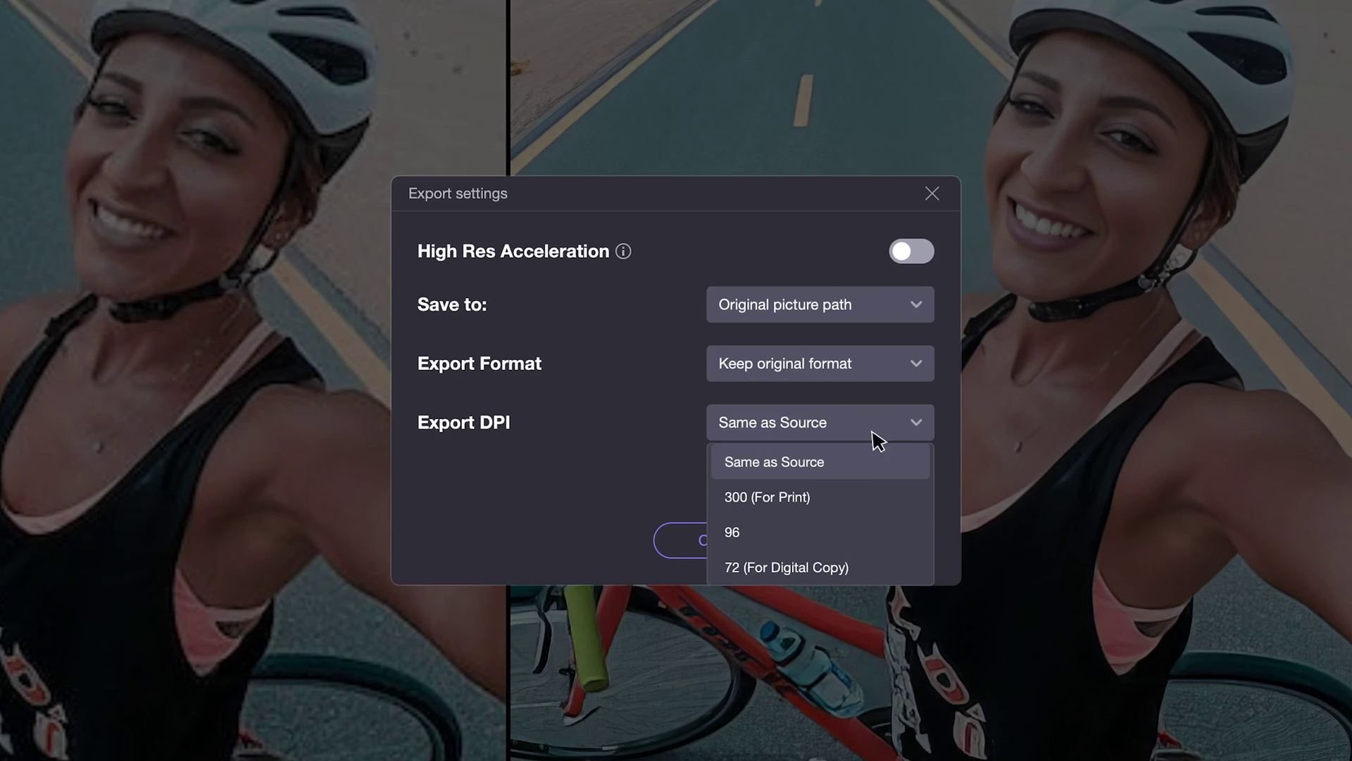
pyautogui.click(859, 504)
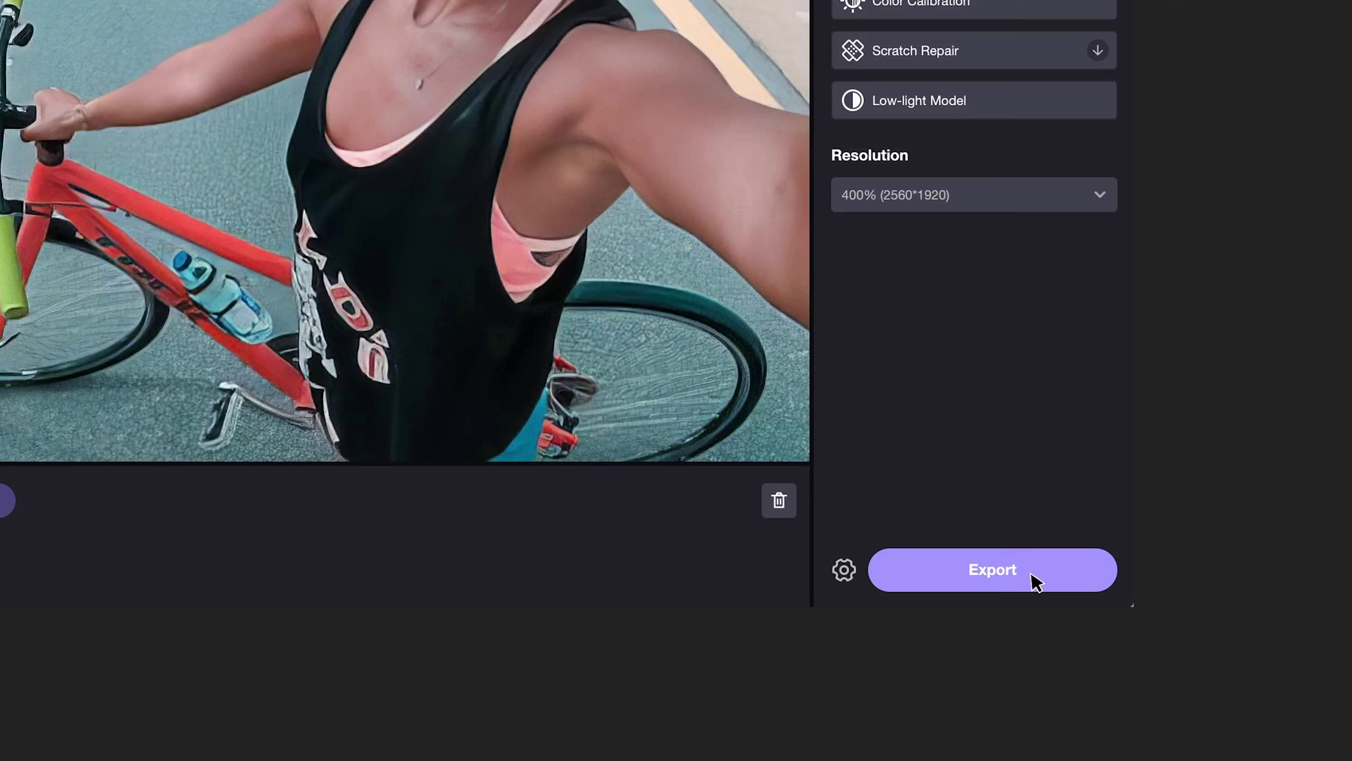
pyautogui.click(1036, 579)
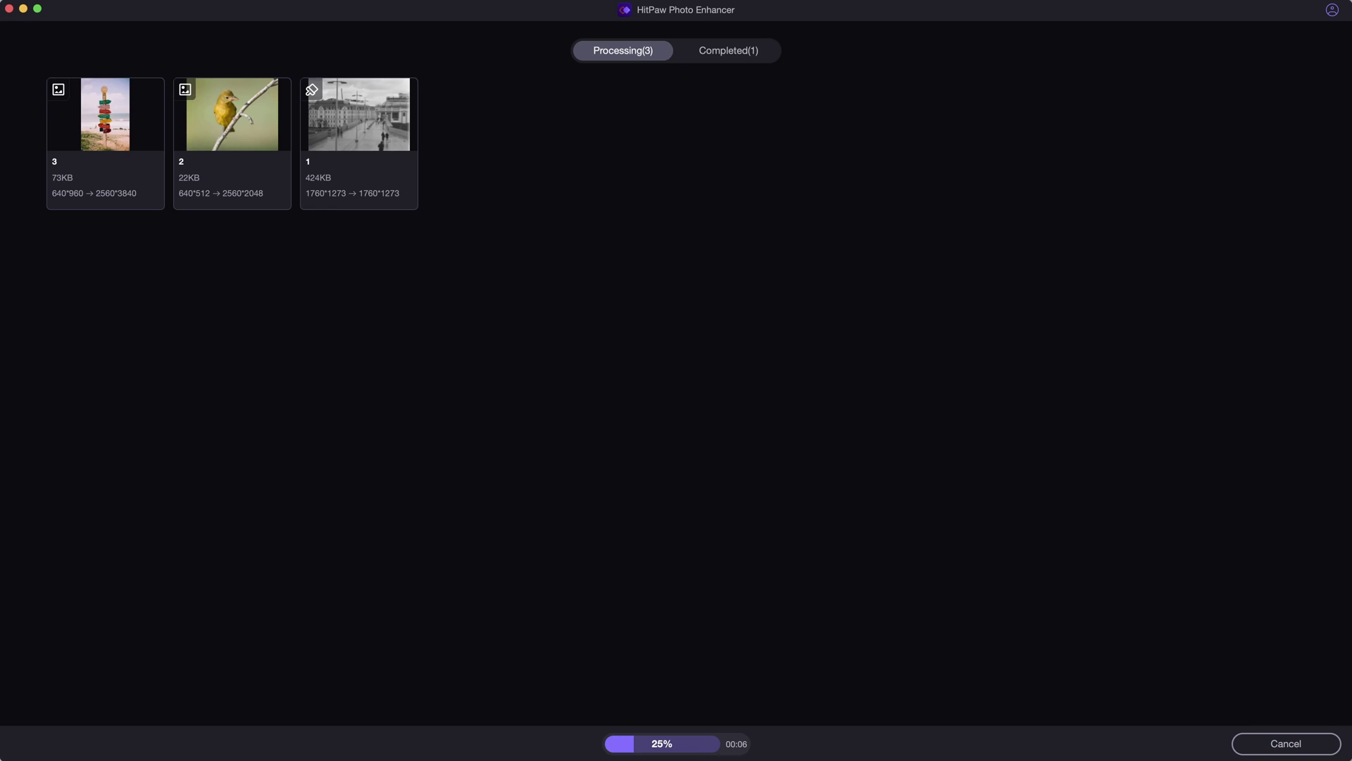
# - List the completed exports, then open and close the street photo's output folder
pyautogui.click(735, 53)
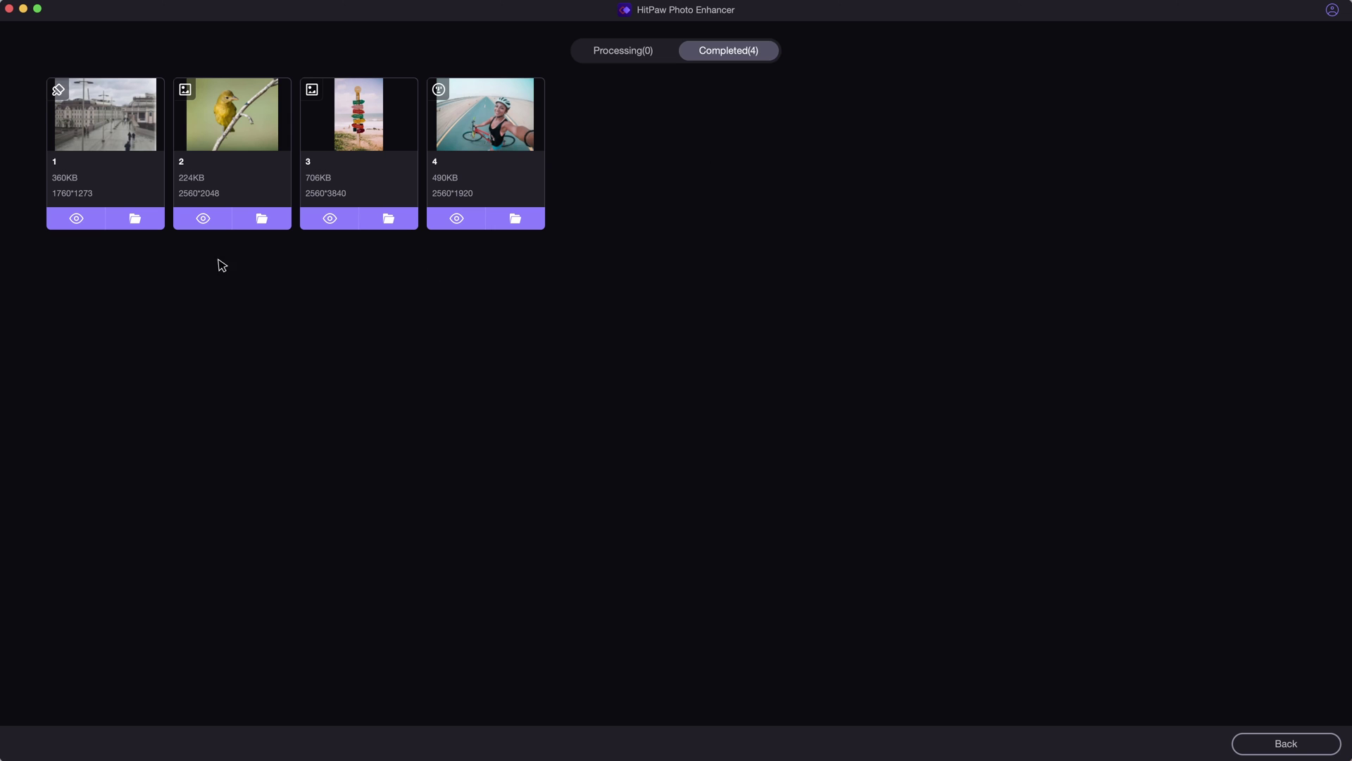
pyautogui.click(136, 218)
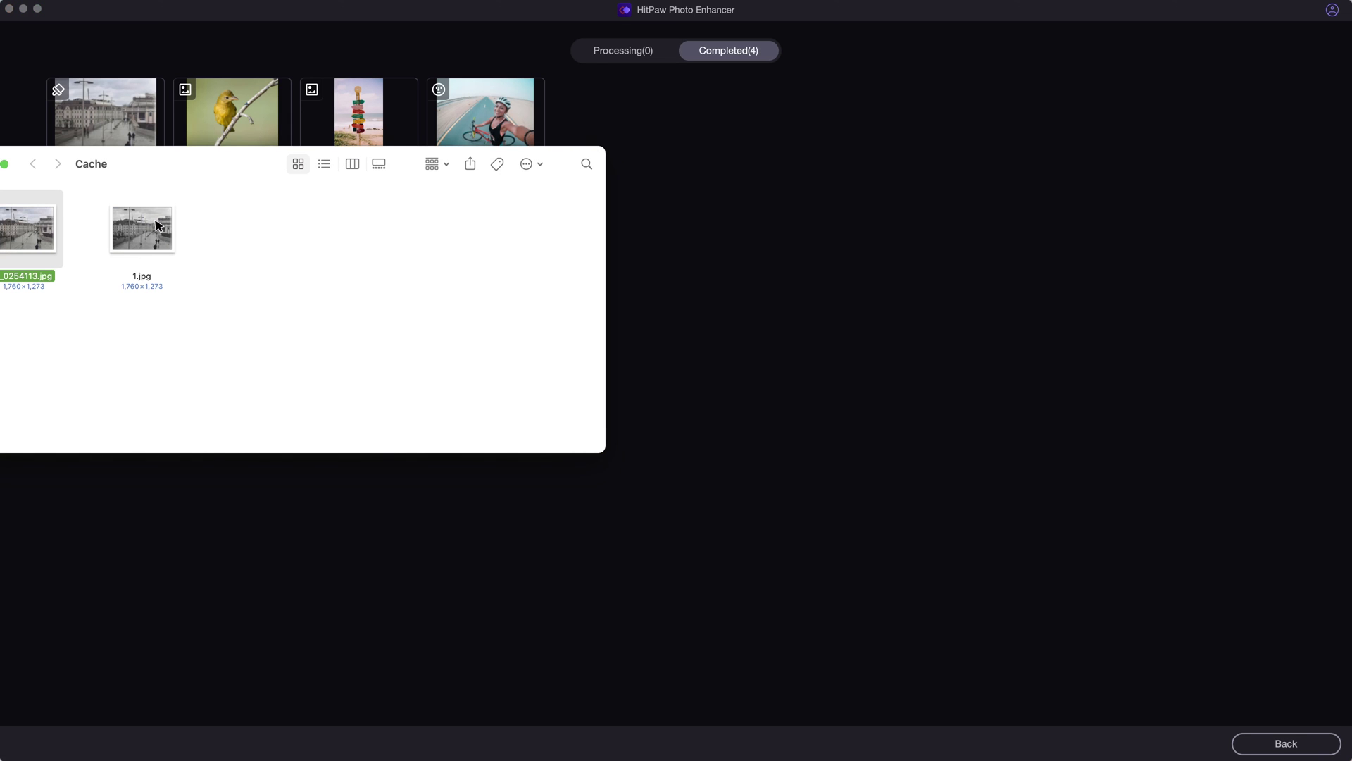
pyautogui.moveTo(137, 179); pyautogui.dragTo(243, 211)
pyautogui.click(121, 212)
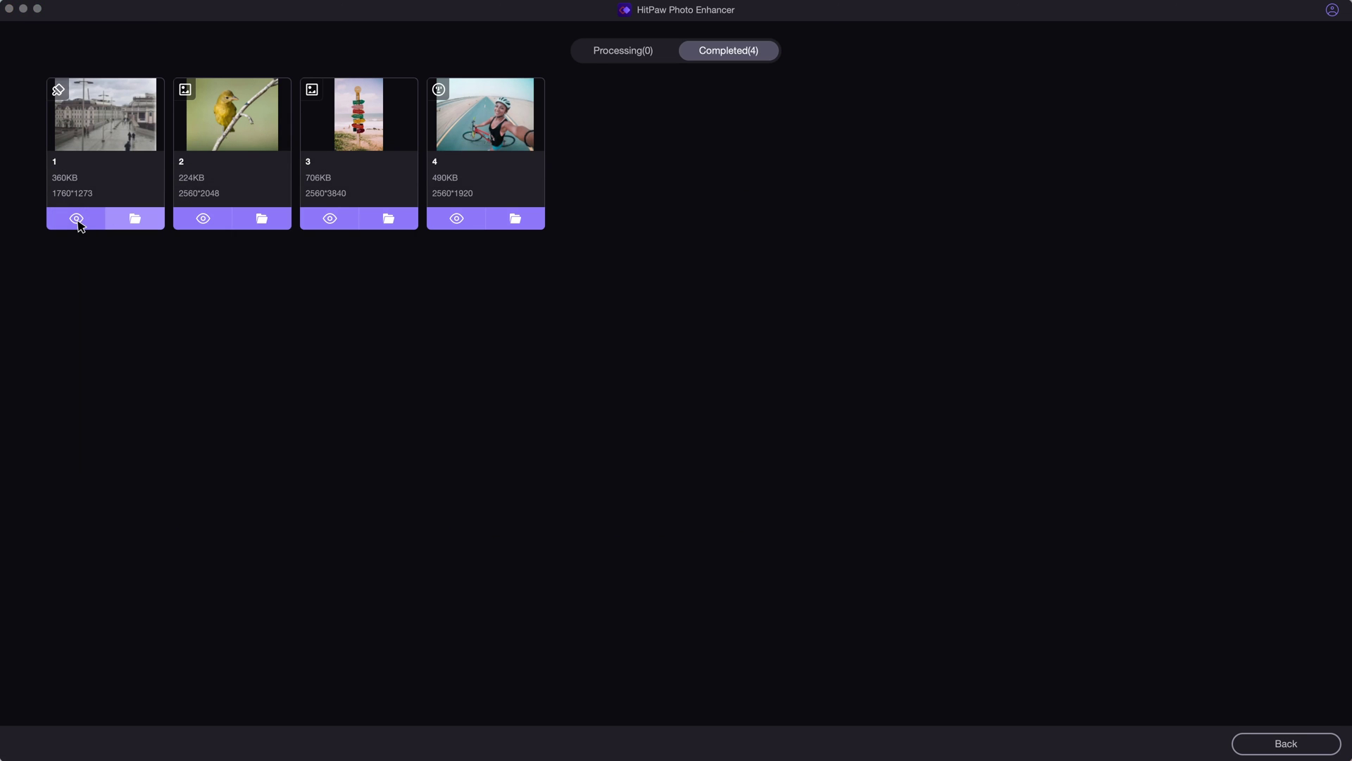
# - Compare the street photo before and after, then the cyclist selfie
pyautogui.click(78, 220)
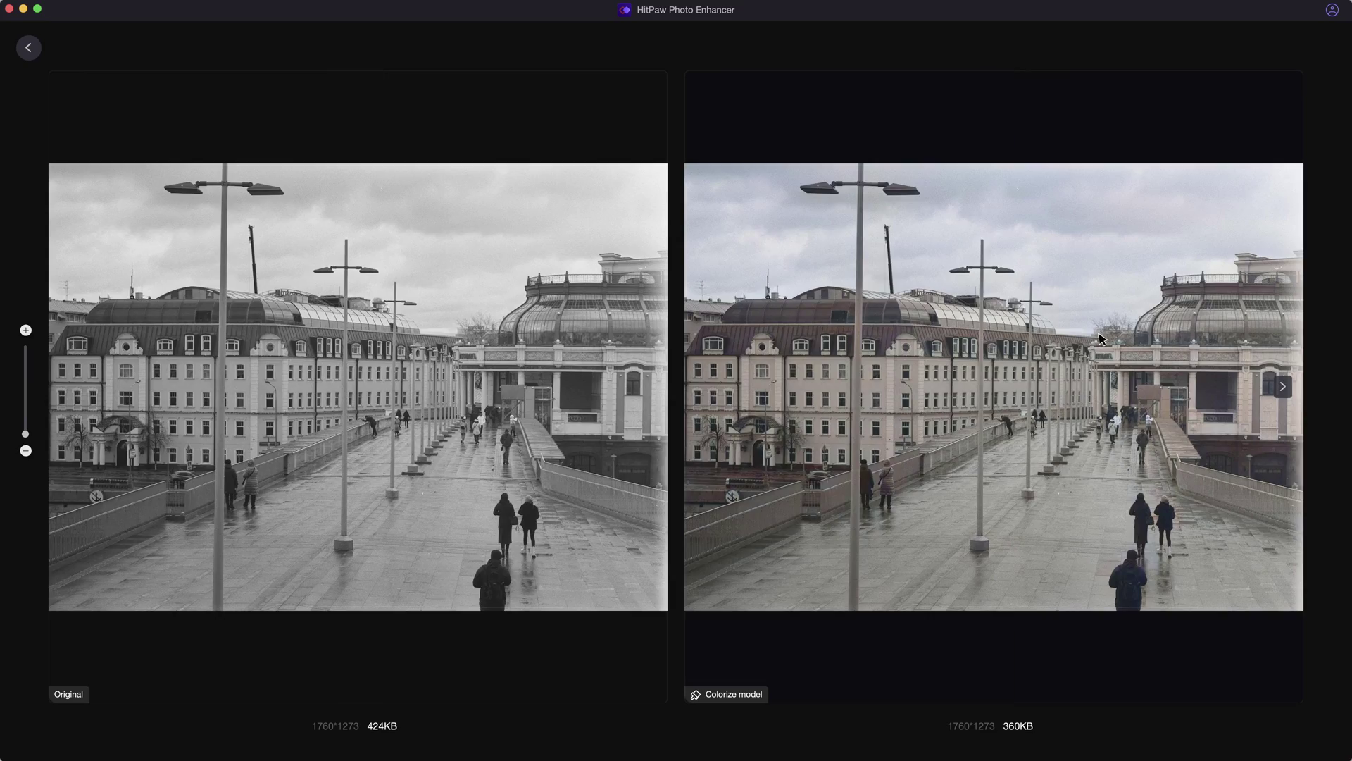
pyautogui.scroll(3, 1100, 339)
pyautogui.scroll(3, 1046, 338)
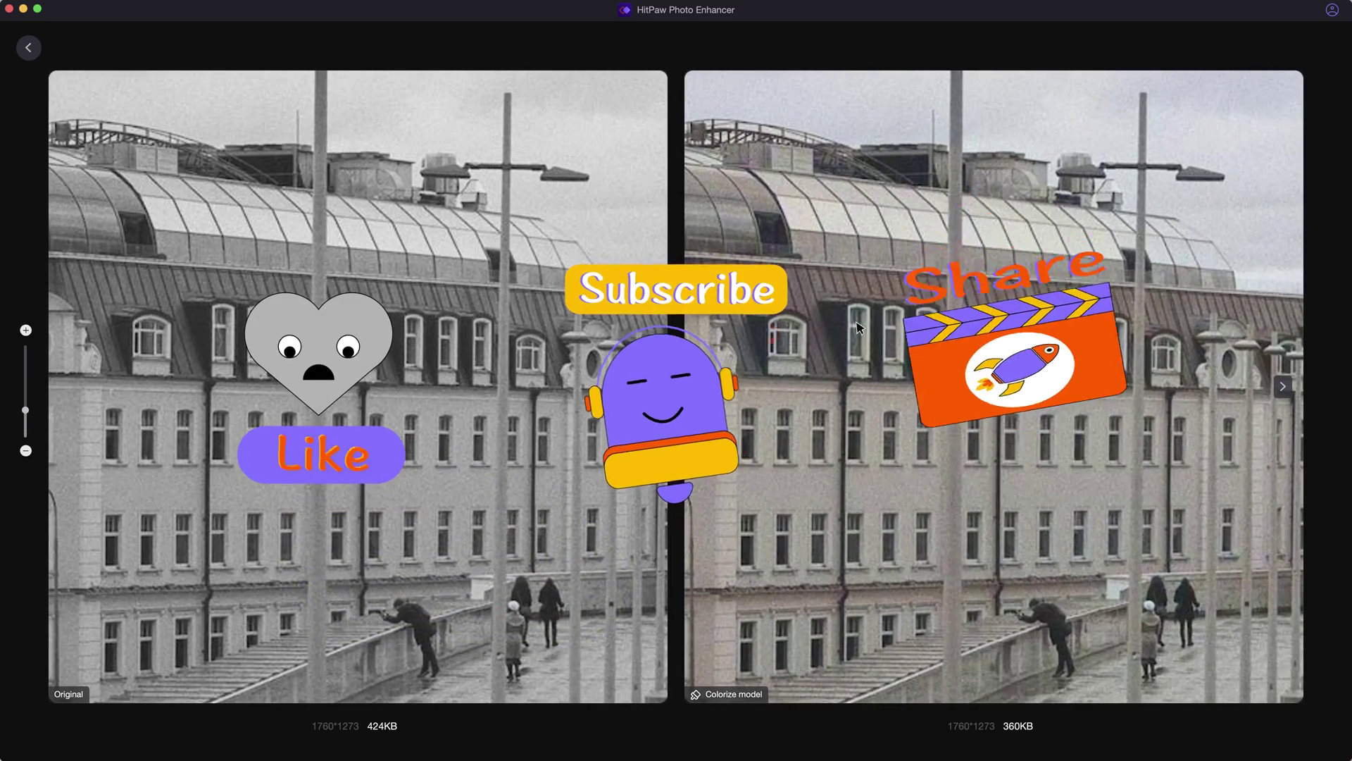
pyautogui.click(30, 47)
pyautogui.click(458, 217)
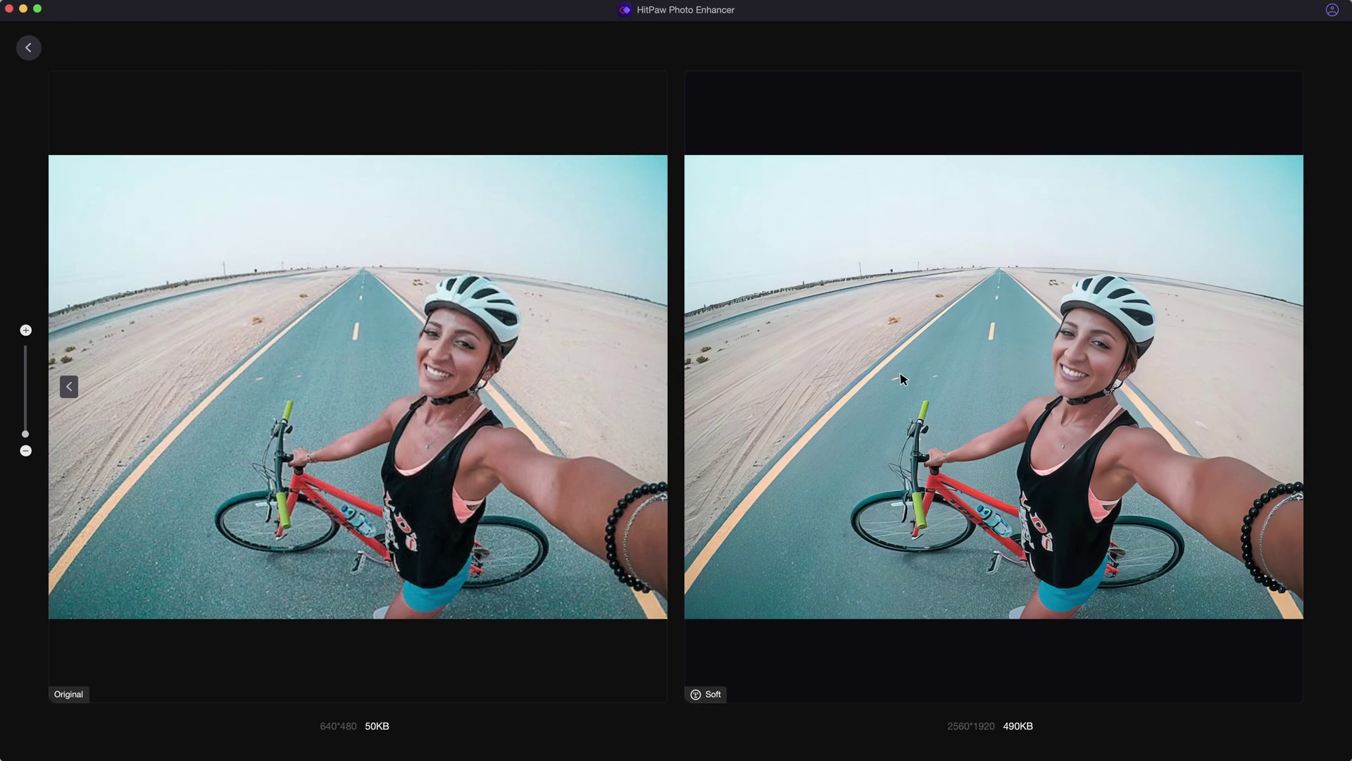
pyautogui.scroll(3, 1135, 390)
pyautogui.scroll(3, 1120, 375)
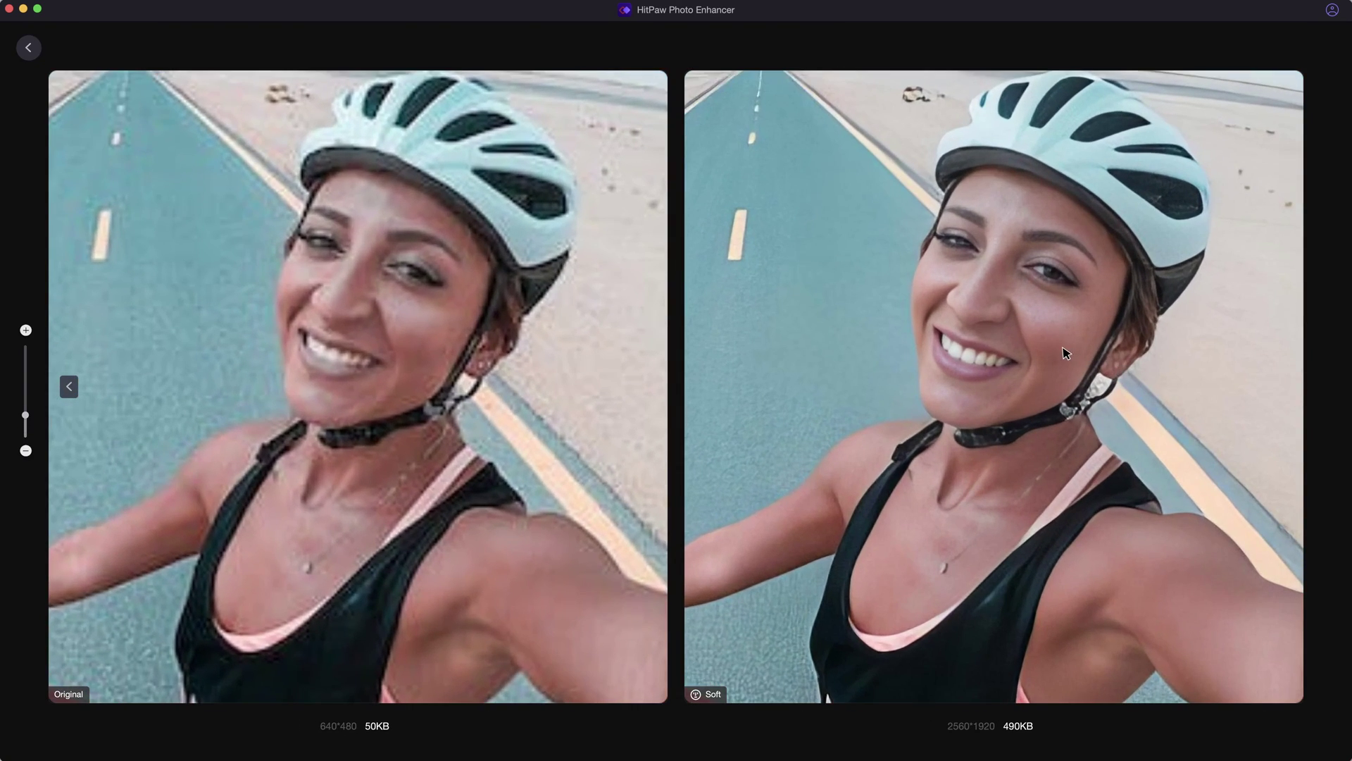